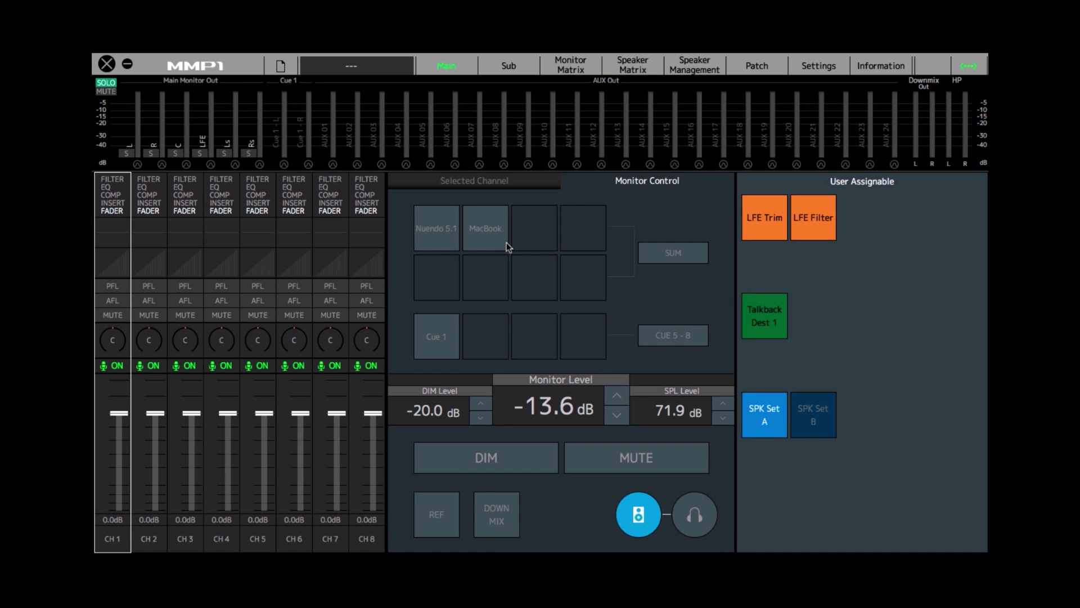
Step: Make Nuendo 5.1 the active source, then start storing to Scene 1 under Settings > Scene > MISC
left_click(481, 231)
left_click(434, 235)
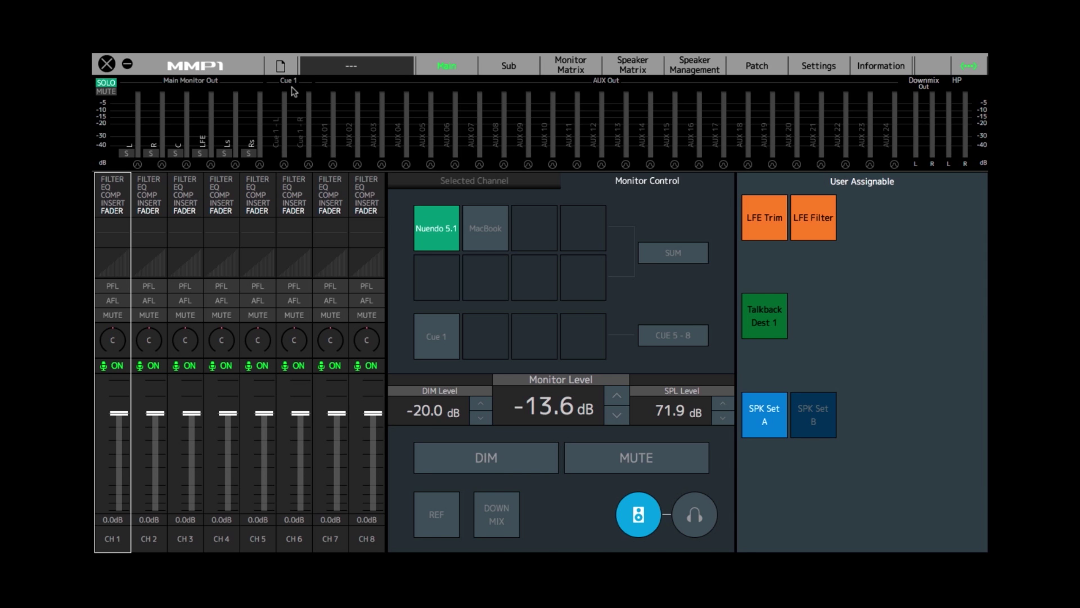
left_click(816, 67)
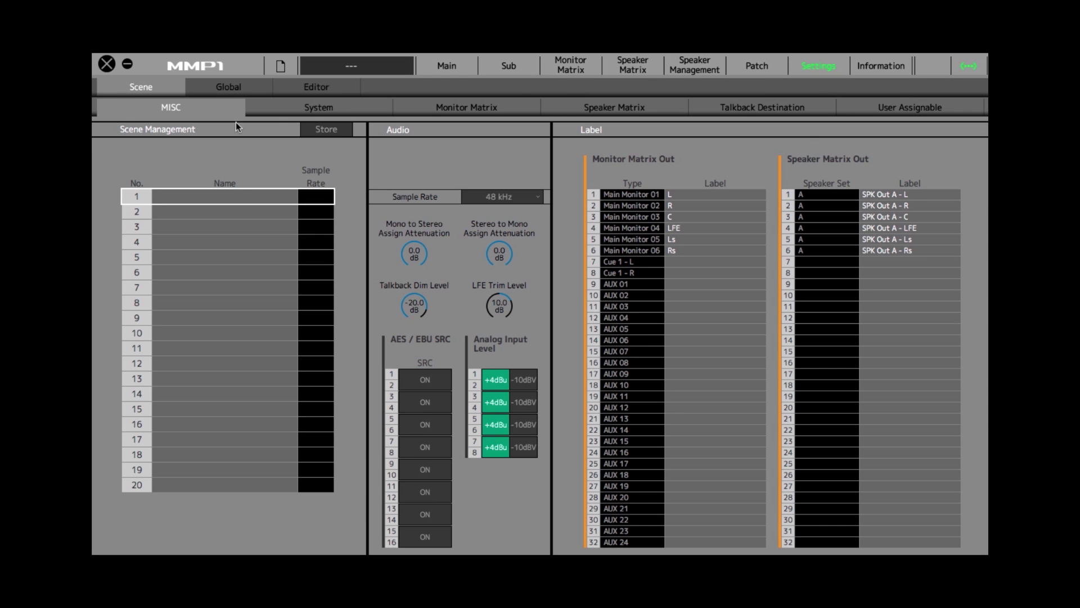
left_click(138, 86)
left_click(324, 130)
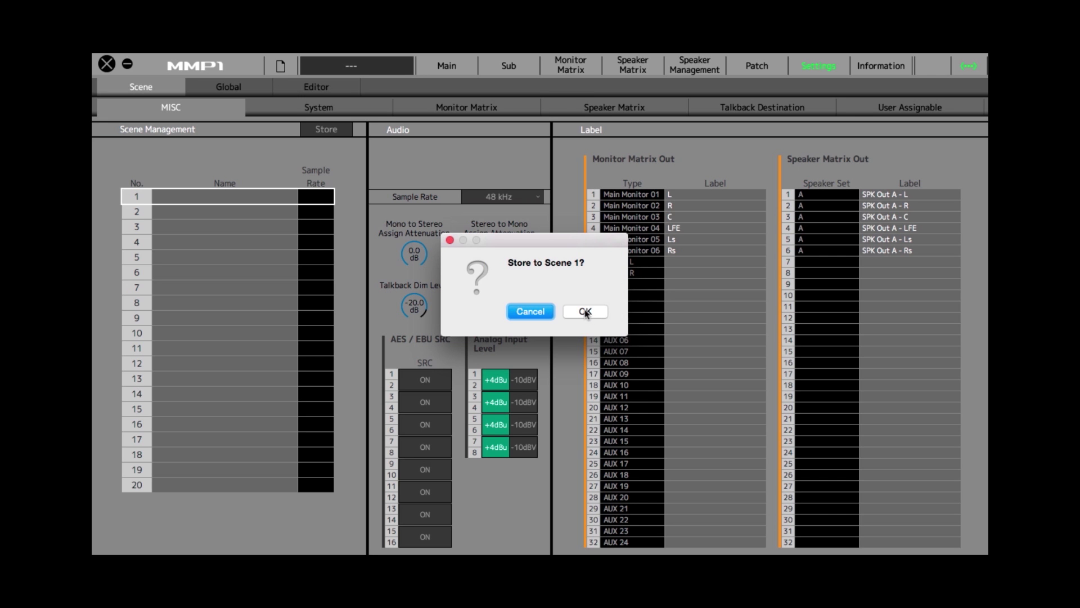
Step: Confirm storing the current Nuendo 5.1 setup as Scene 1
left_click(586, 312)
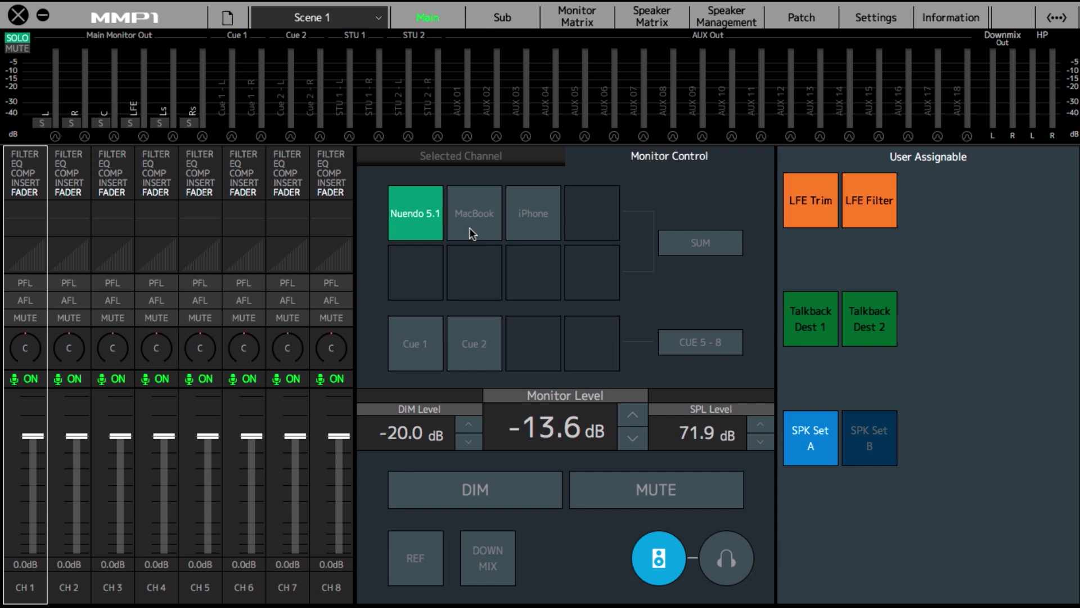
Step: Set MacBook at -25.1 dB, lower CH1/CH3/CH5 to -14.1/-10.0/-5.8 dB, and pan CH5 R28
left_click(472, 223)
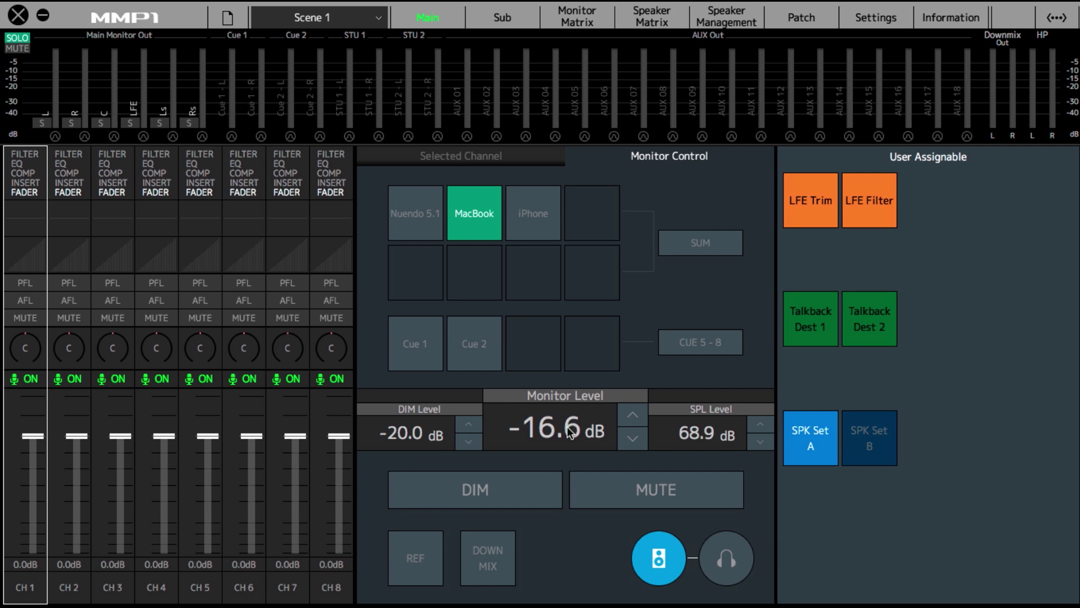
scroll(570, 432, "down", 8)
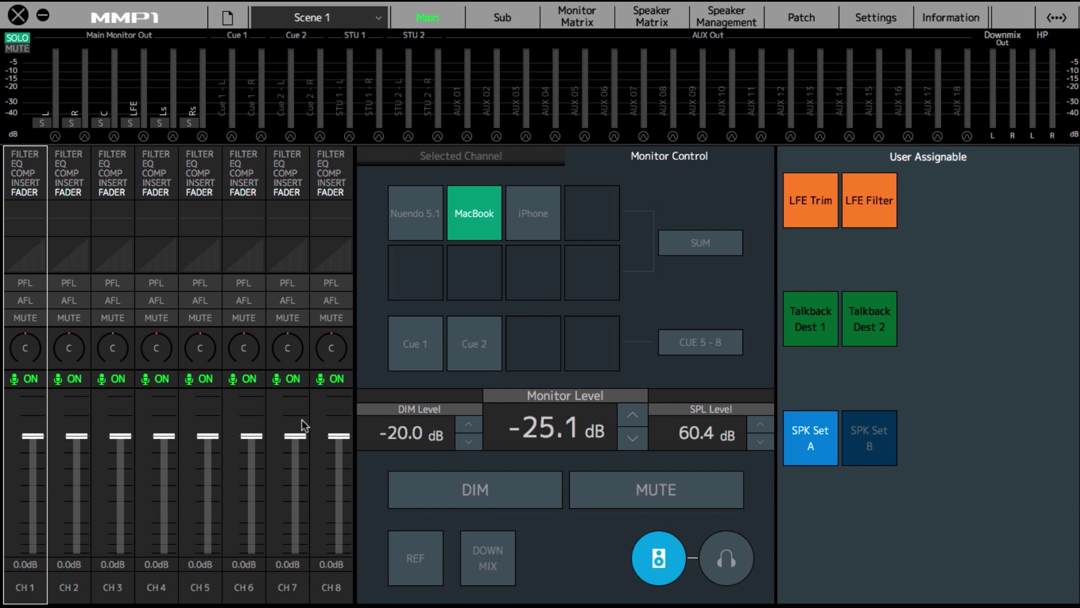
left_click_drag(30, 438, 31, 482)
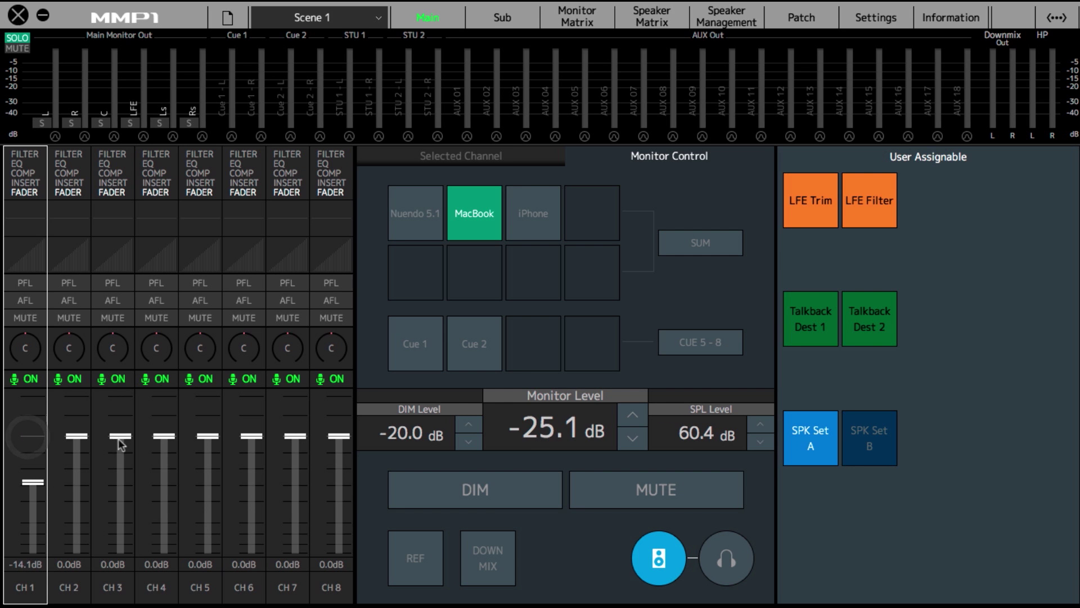
left_click_drag(120, 437, 128, 468)
left_click_drag(208, 437, 208, 454)
left_click_drag(202, 302, 205, 266)
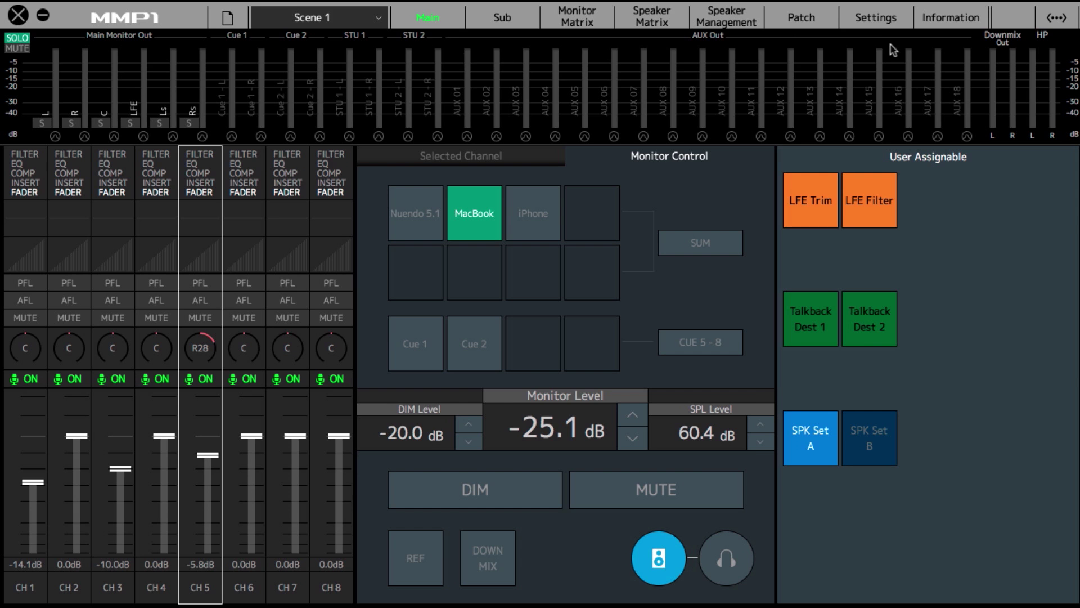
left_click(876, 22)
Step: Store the changed MacBook setup into empty slot 2 as Scene 2
left_click(187, 196)
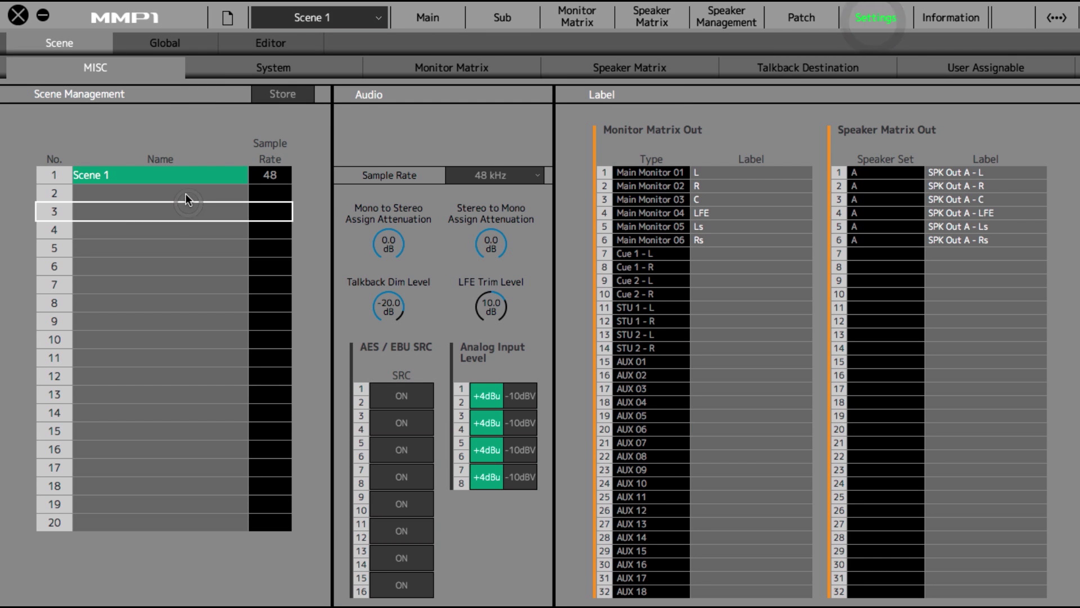
left_click(285, 96)
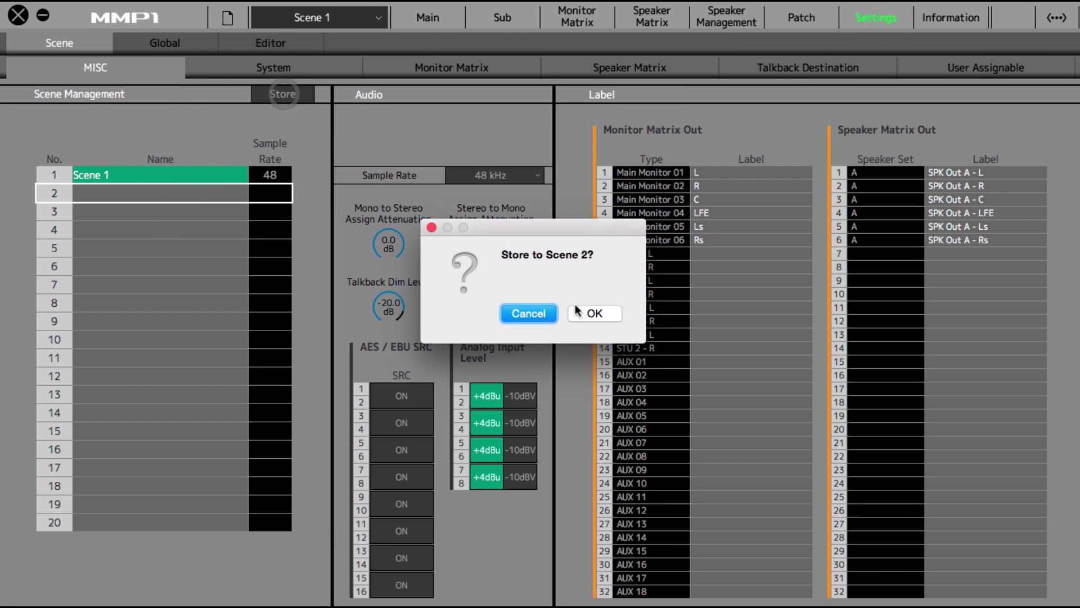
left_click(590, 311)
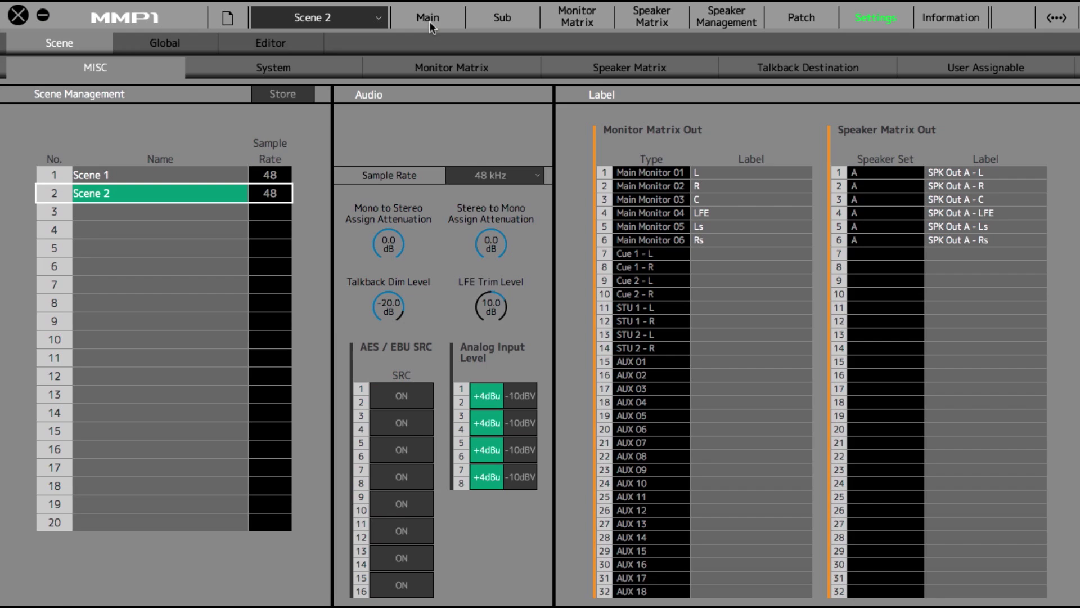
Step: Recall Scene 1 from the Main page's scene list
left_click(728, 10)
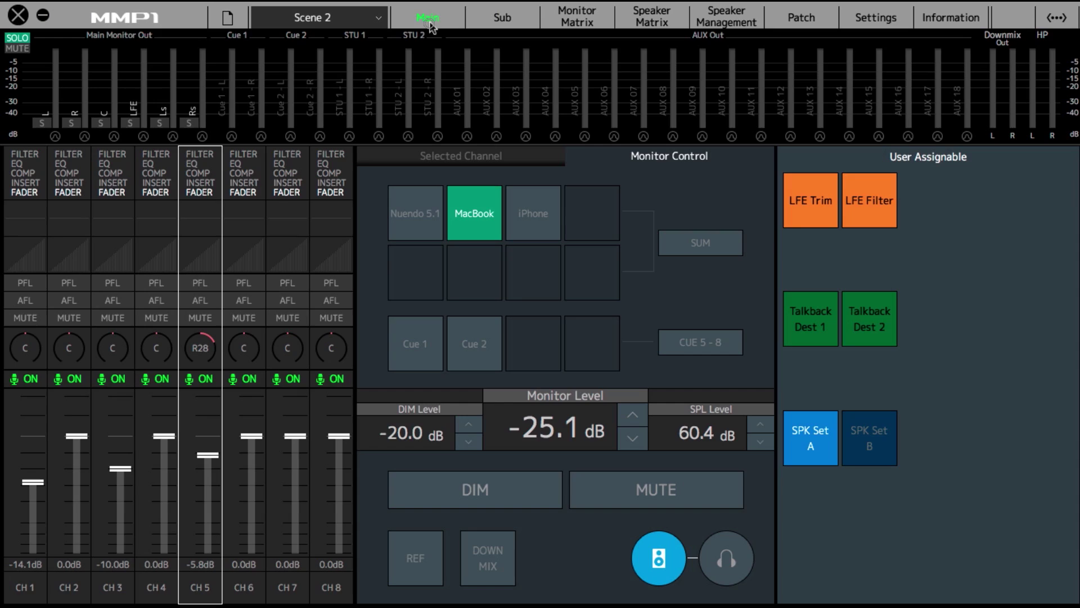
left_click(310, 18)
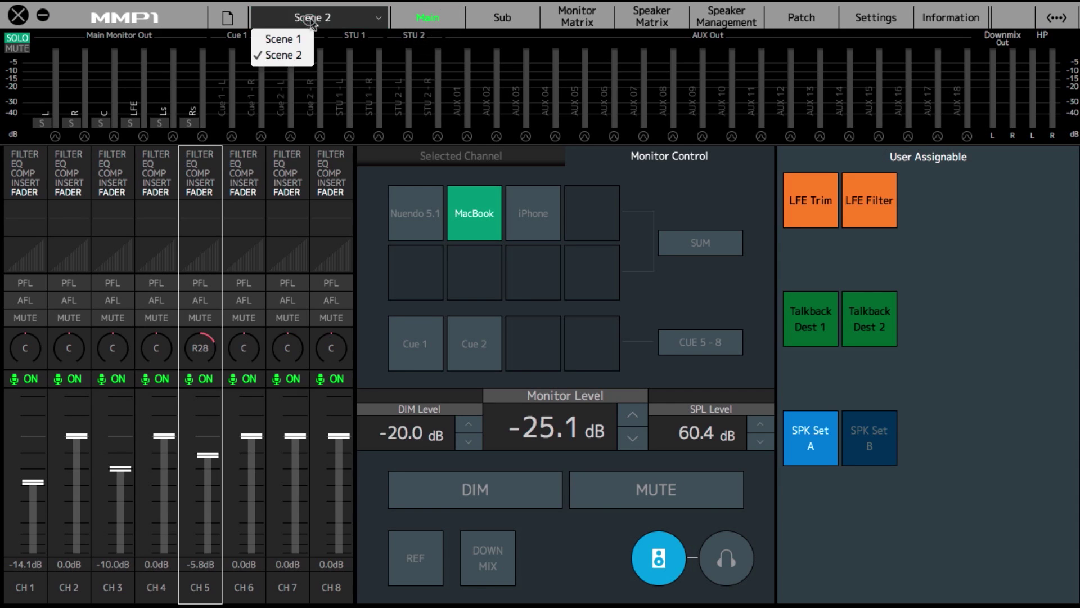
left_click(266, 39)
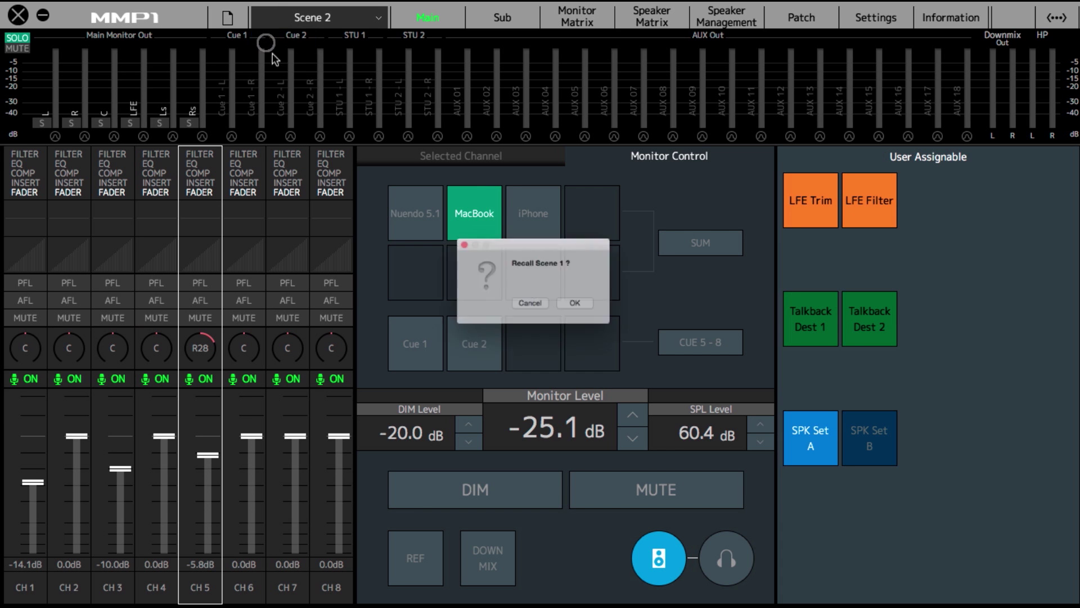
left_click(591, 314)
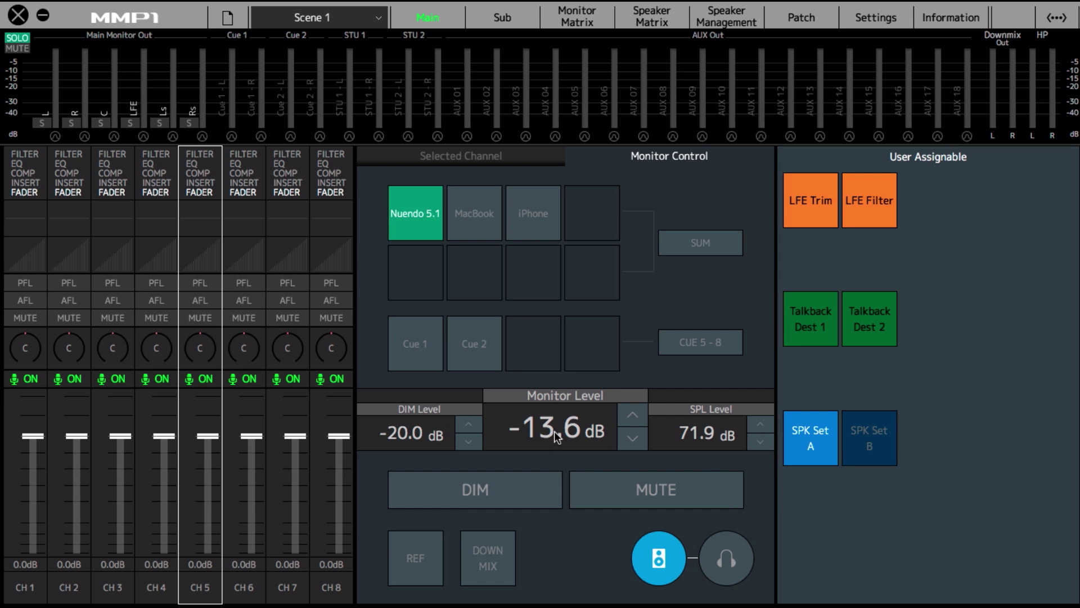
Step: Recall Scene 2, restoring MacBook at -25.1 dB with CH5 panned R28
left_click(309, 22)
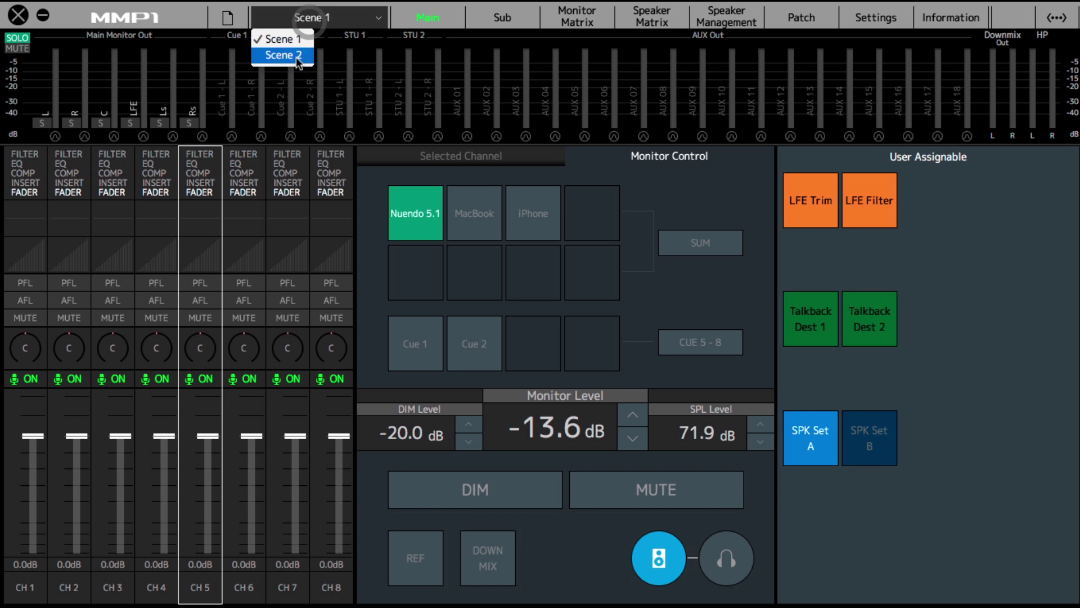
left_click(296, 55)
left_click(594, 313)
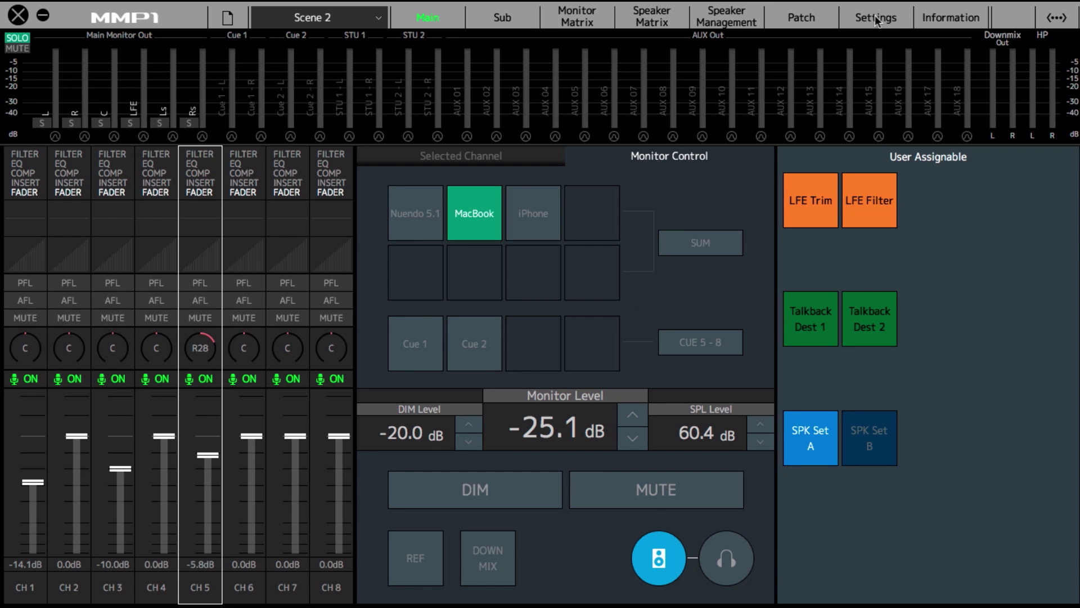
Step: Enable 'Use scene 1 button for all mute mode' in Global > General settings
left_click(880, 22)
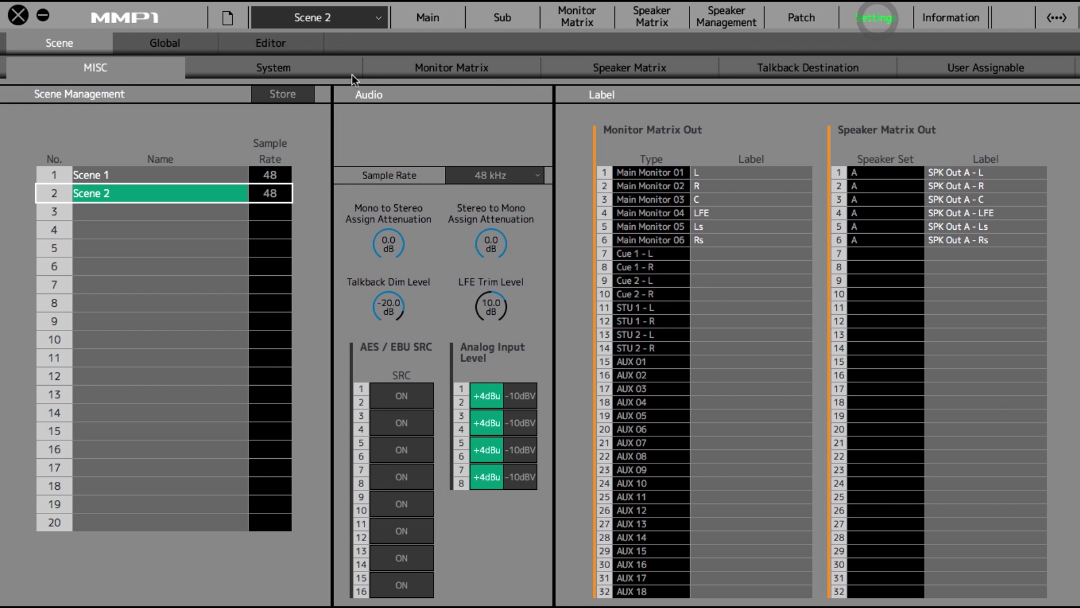
left_click(156, 45)
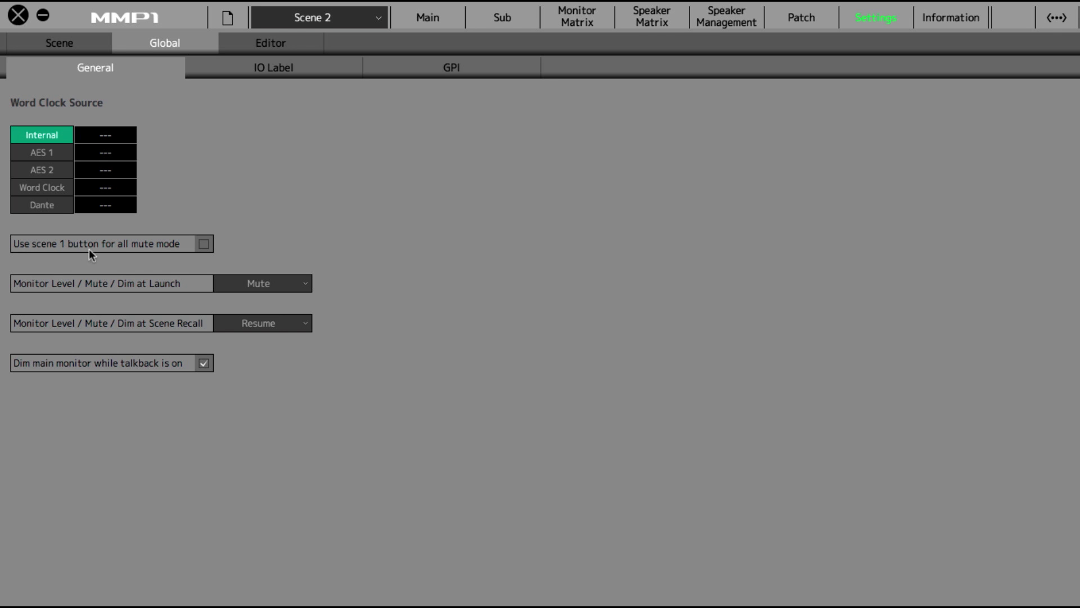
left_click(204, 246)
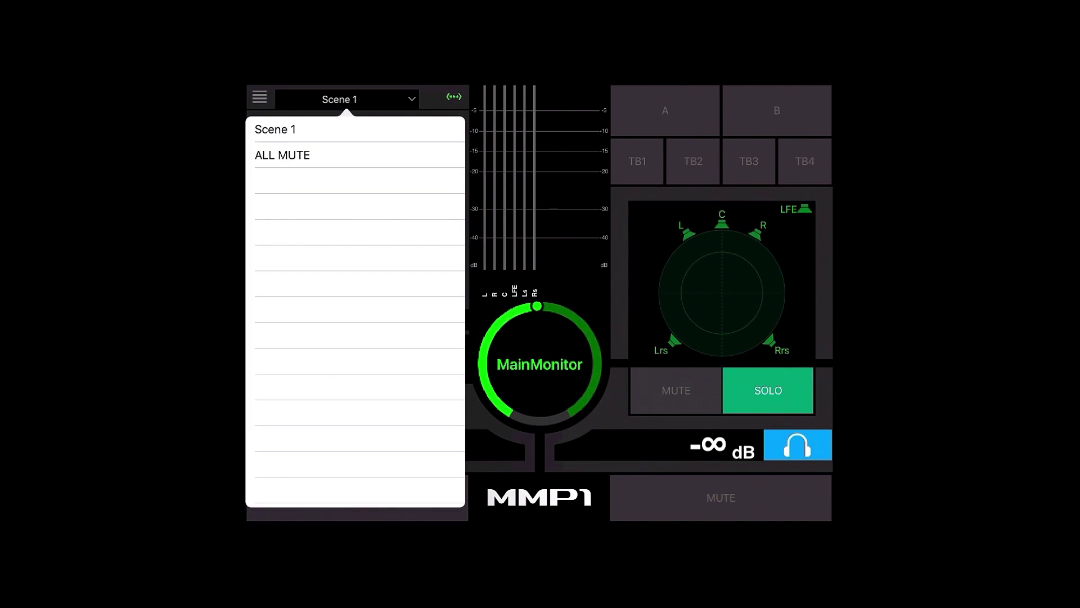
Step: Recall ALL MUTE to mute the main monitor to -∞ dB, then recall Scene 1
left_click(282, 155)
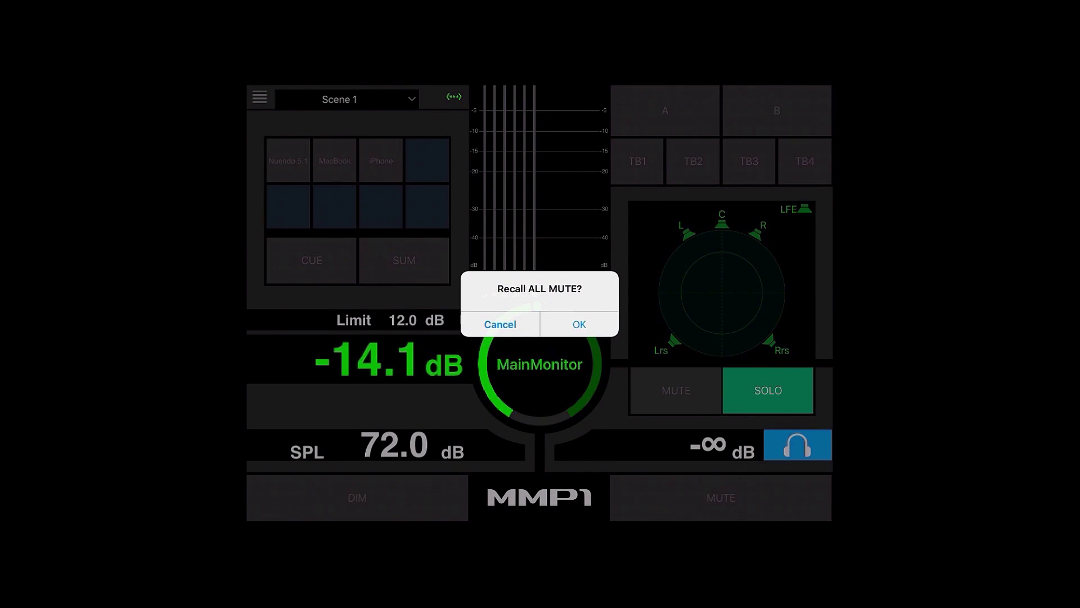
left_click(579, 324)
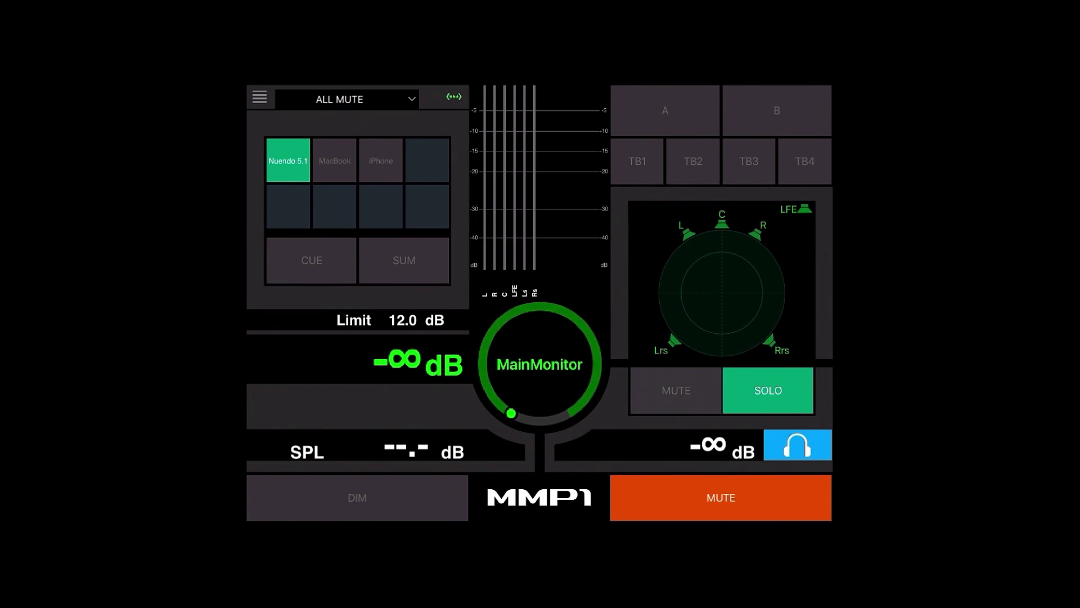
left_click(343, 99)
left_click(276, 130)
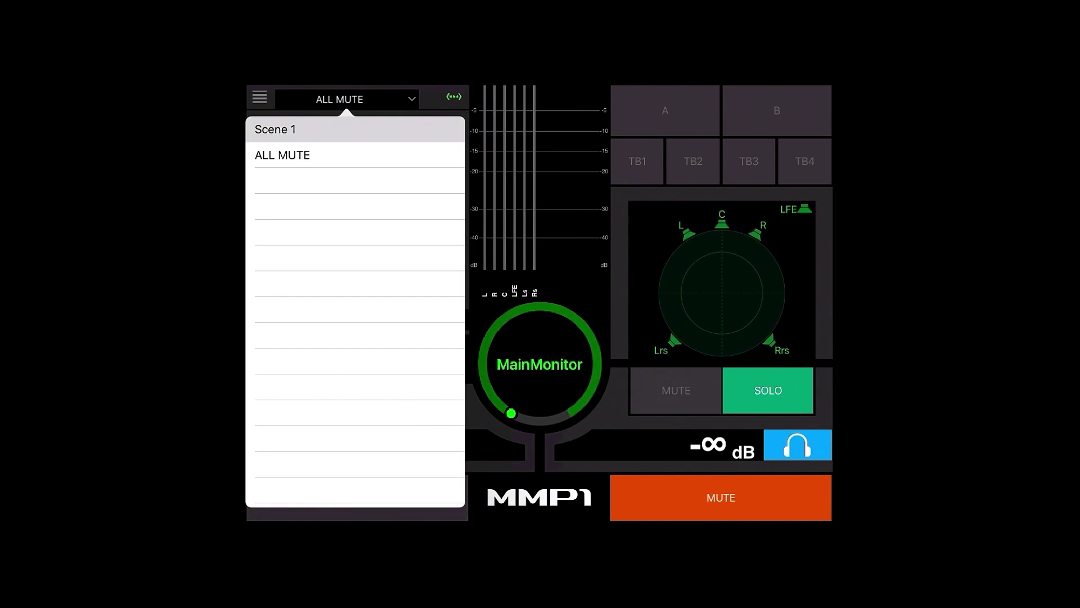
left_click(579, 323)
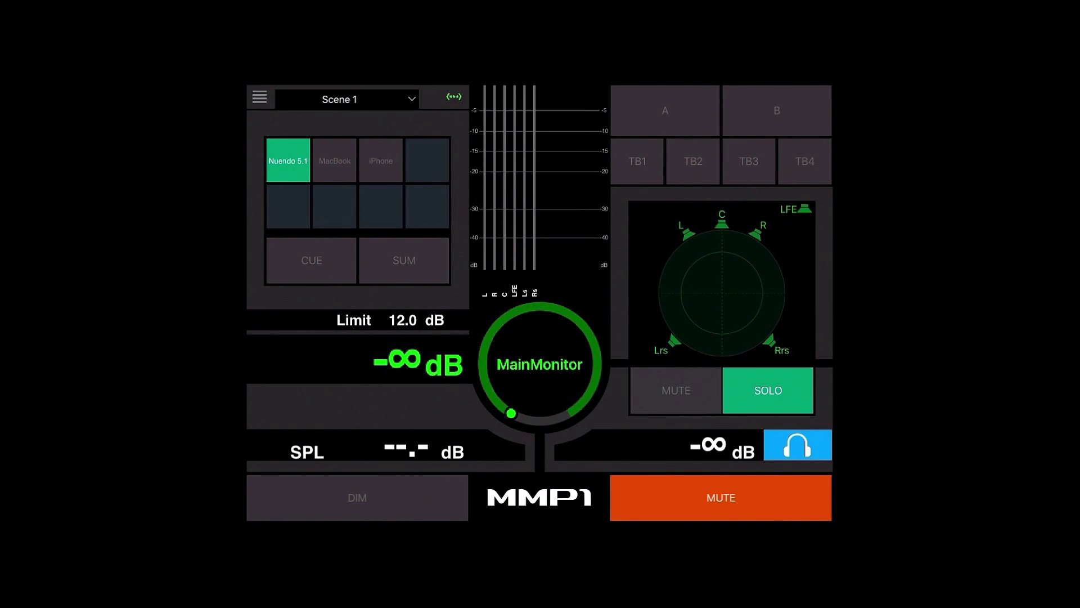